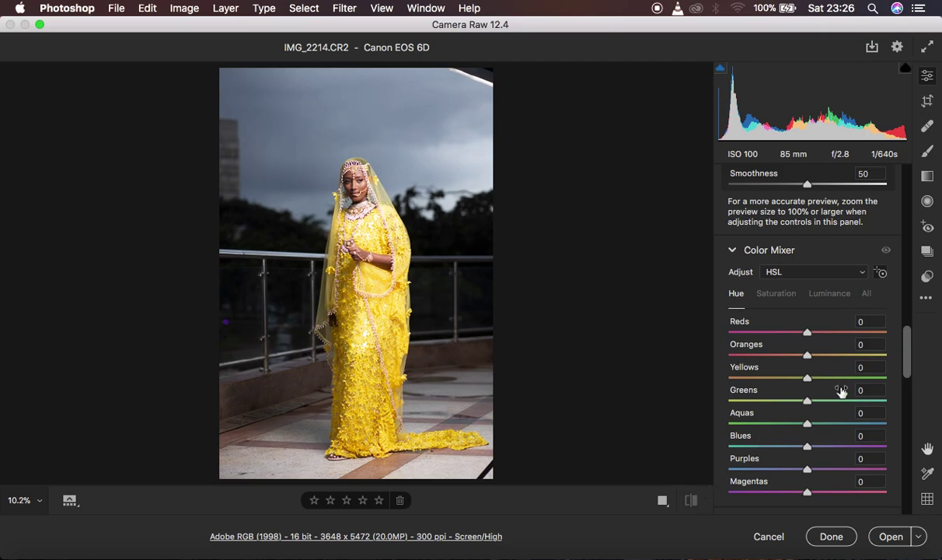
{"action": "left_click_drag", "start_coordinate": [909, 354], "coordinate": [908, 388]}
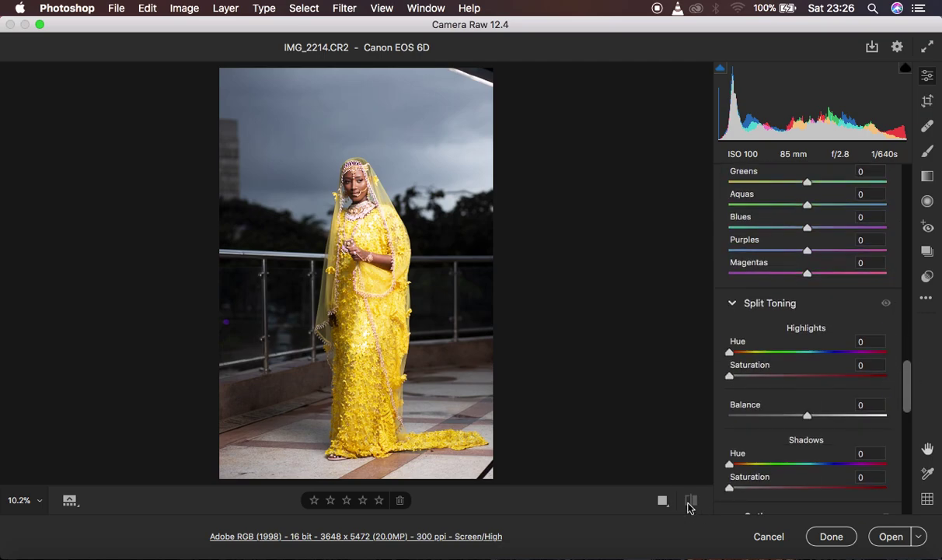
{"action": "scroll", "coordinate": [873, 369], "scroll_direction": "up", "scroll_amount": 20}
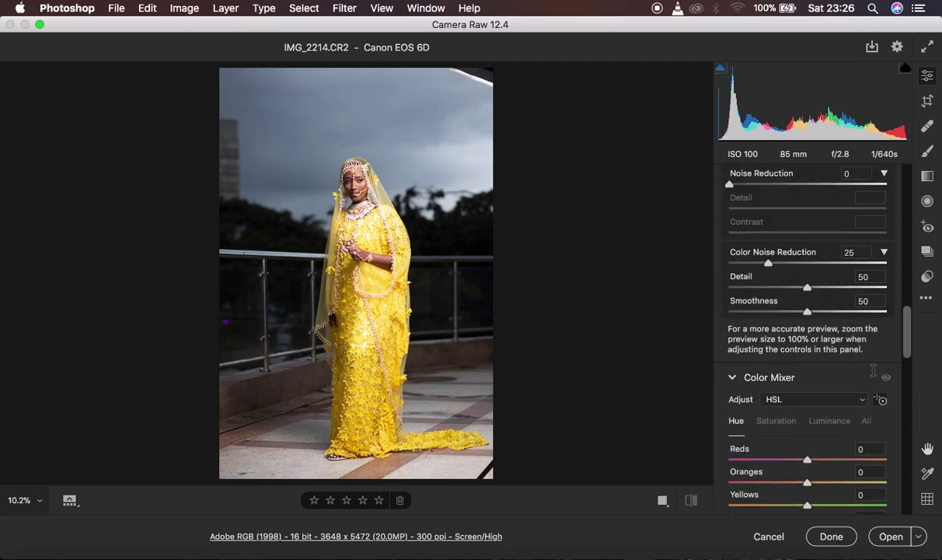
{"action": "scroll", "coordinate": [873, 369], "scroll_direction": "up", "scroll_amount": 5}
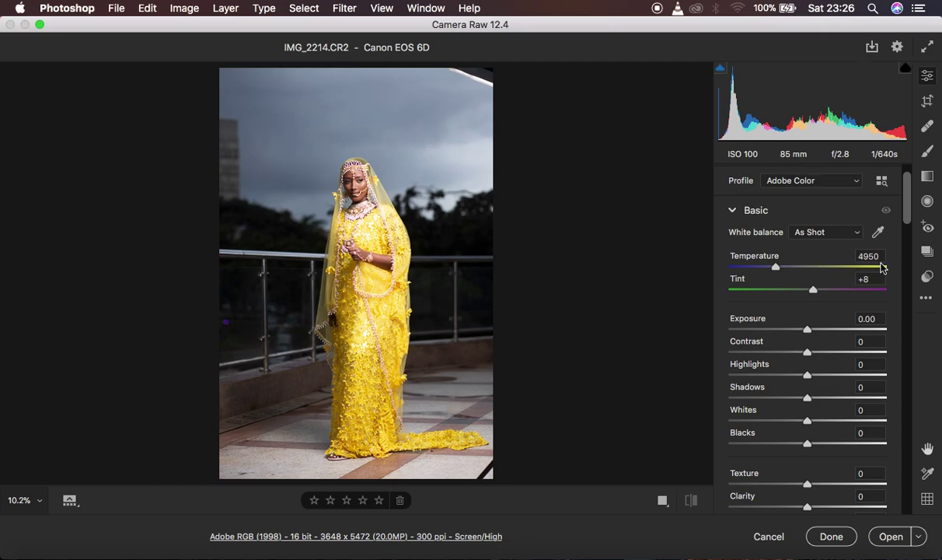
{"action": "scroll", "coordinate": [903, 186], "scroll_direction": "up", "scroll_amount": 2}
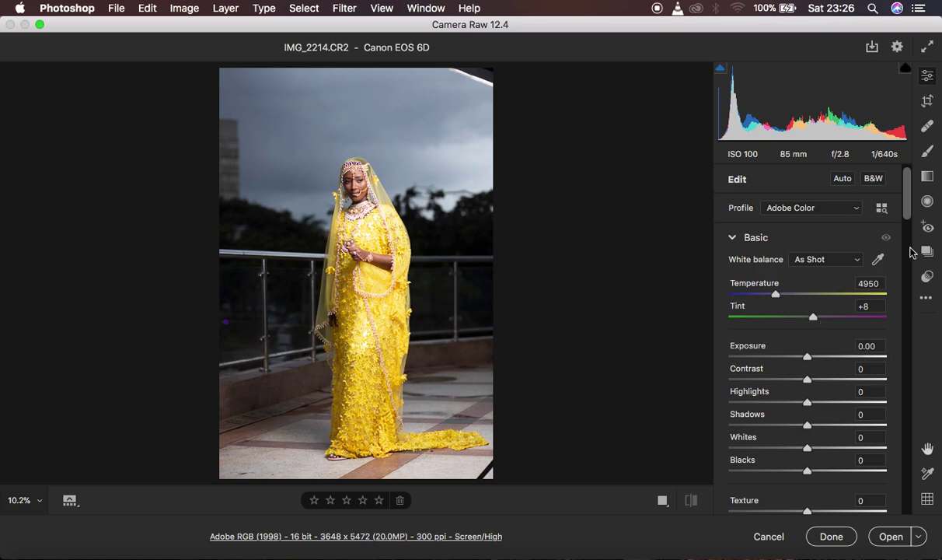
{"action": "scroll", "coordinate": [908, 211], "scroll_direction": "down", "scroll_amount": 4}
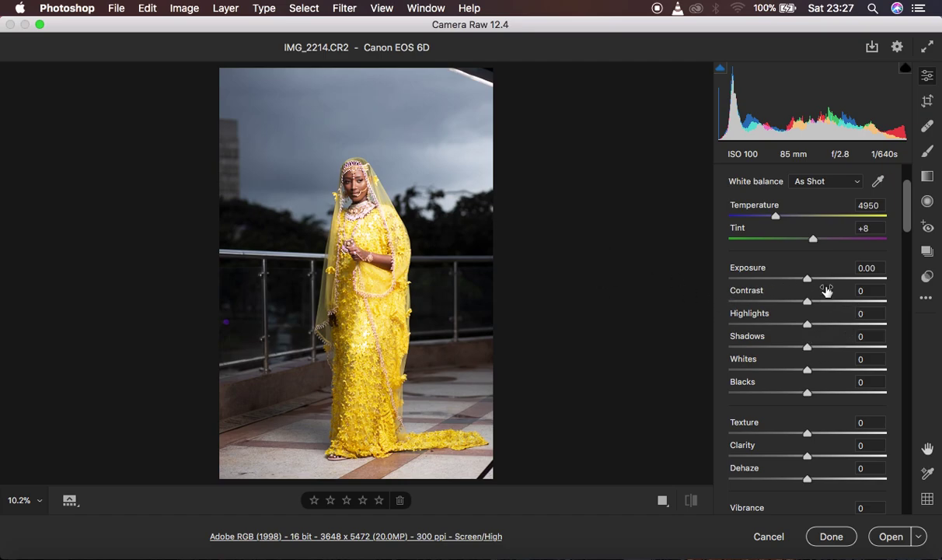
Step: Set Highlights to -100 and Whites to -59 in the Basic adjustments, checking the photo against its unedited version
{"action": "scroll", "coordinate": [827, 290], "scroll_direction": "up", "scroll_amount": 3}
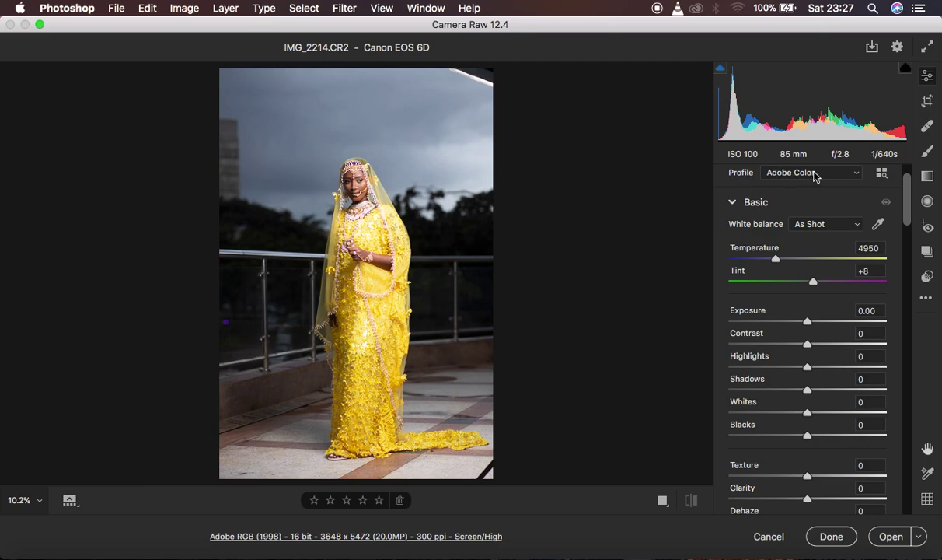
{"action": "left_click", "coordinate": [808, 368]}
{"action": "left_click_drag", "start_coordinate": [808, 368], "coordinate": [715, 360]}
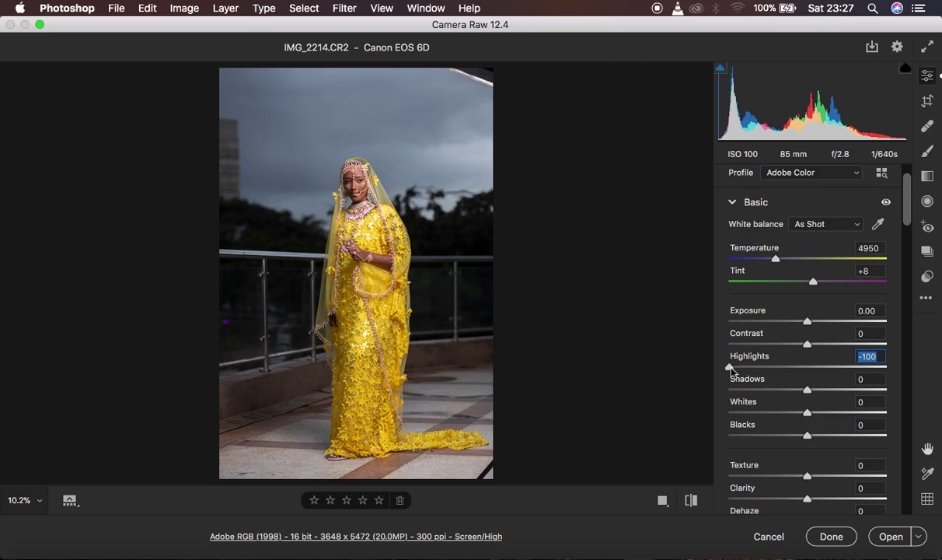
{"action": "double_click", "coordinate": [730, 367]}
{"action": "left_click_drag", "start_coordinate": [808, 368], "coordinate": [690, 374]}
{"action": "left_click_drag", "start_coordinate": [807, 412], "coordinate": [763, 416]}
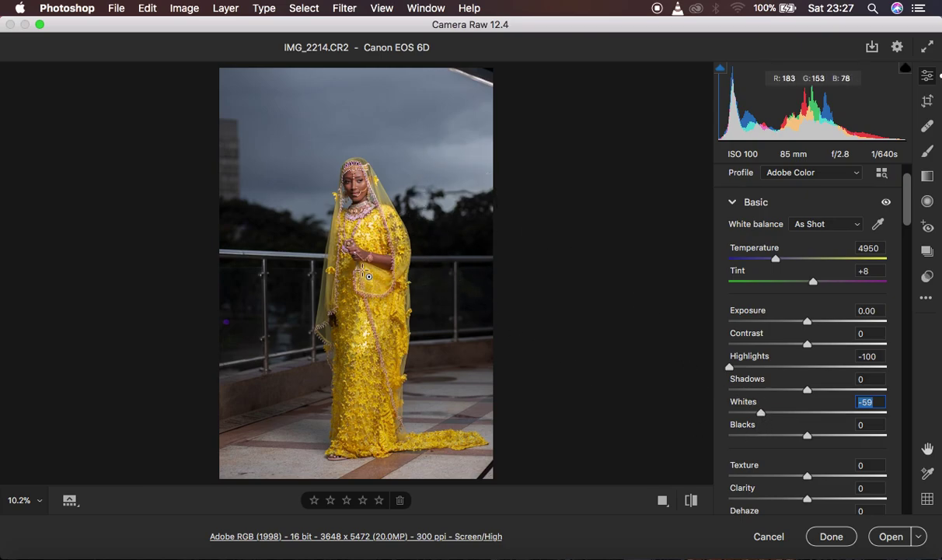
{"action": "left_click", "coordinate": [692, 500]}
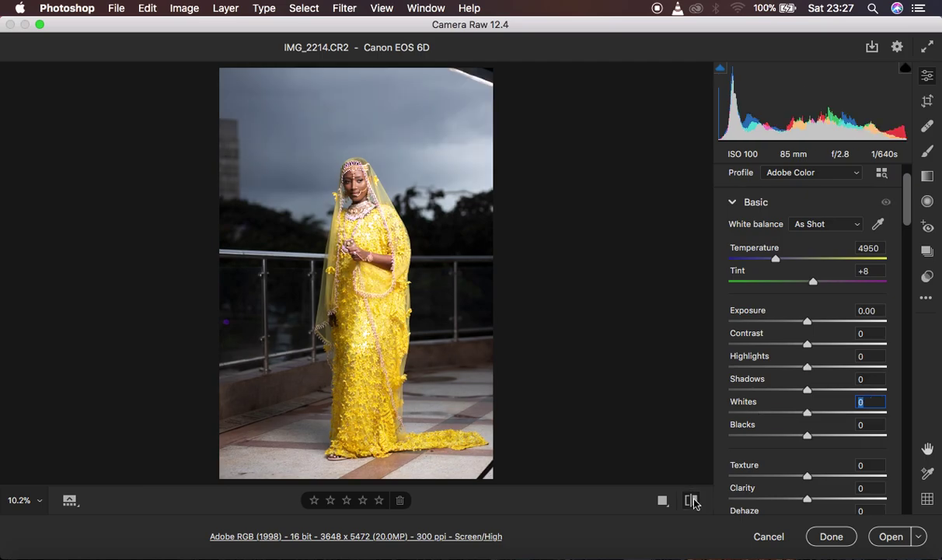
{"action": "left_click", "coordinate": [692, 500]}
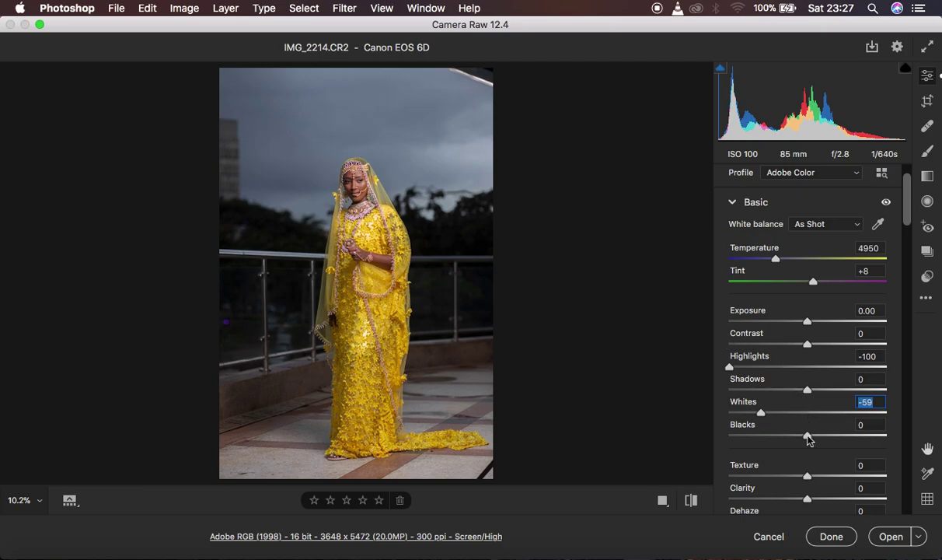
Step: Set Blacks to -13 and Shadows to +52 in the Basic adjustments
{"action": "left_click_drag", "start_coordinate": [809, 439], "coordinate": [797, 439]}
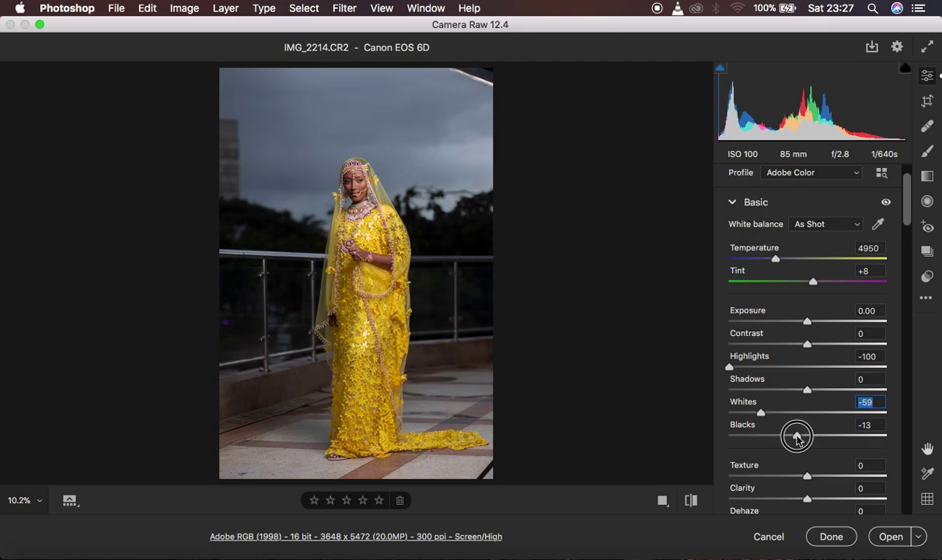
{"action": "left_click_drag", "start_coordinate": [796, 438], "coordinate": [796, 438]}
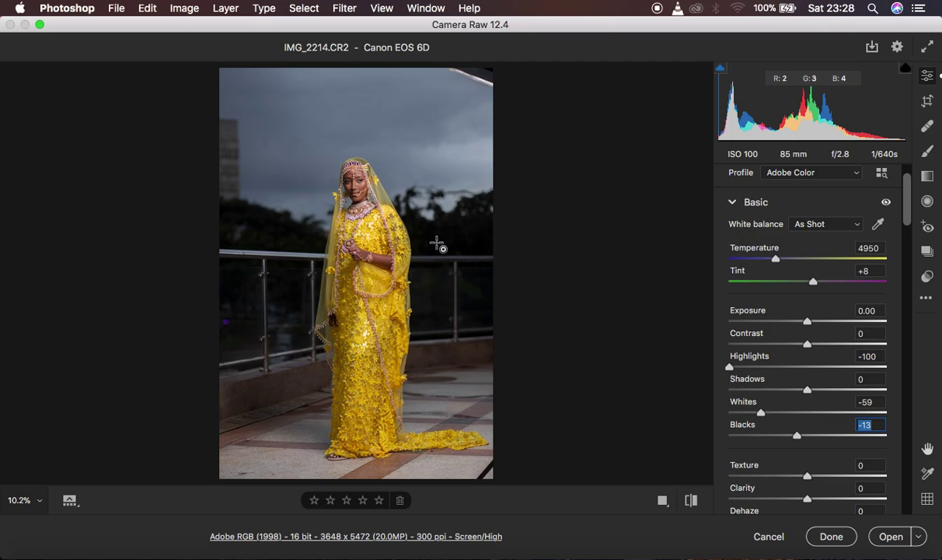
{"action": "left_click_drag", "start_coordinate": [810, 391], "coordinate": [851, 393]}
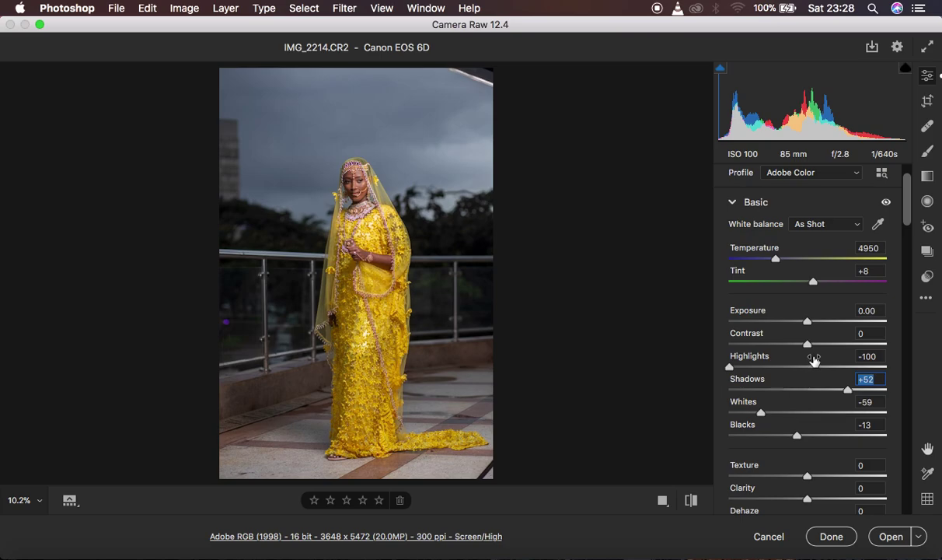
Step: Set Contrast to +9 and Clarity to +3 in the Basic adjustments
{"action": "left_click_drag", "start_coordinate": [807, 347], "coordinate": [816, 350]}
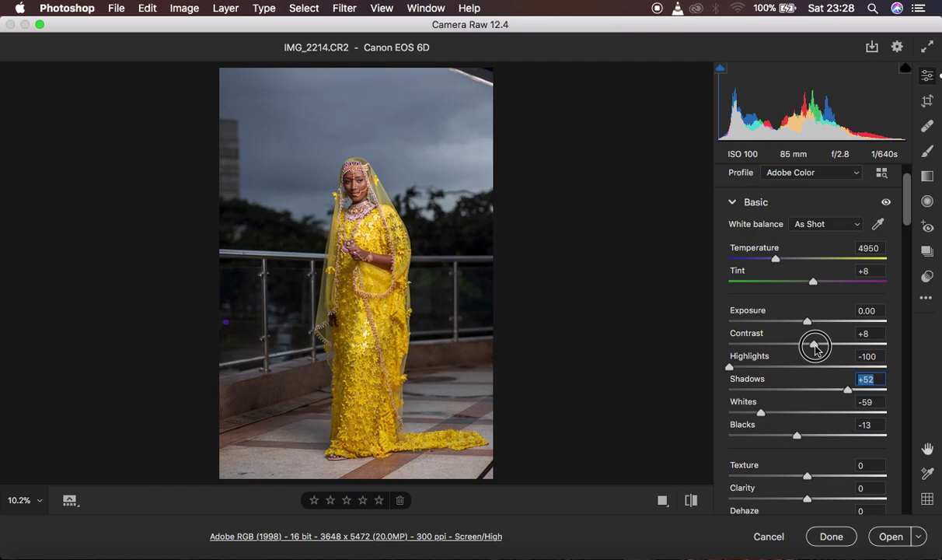
{"action": "left_click_drag", "start_coordinate": [816, 348], "coordinate": [818, 354]}
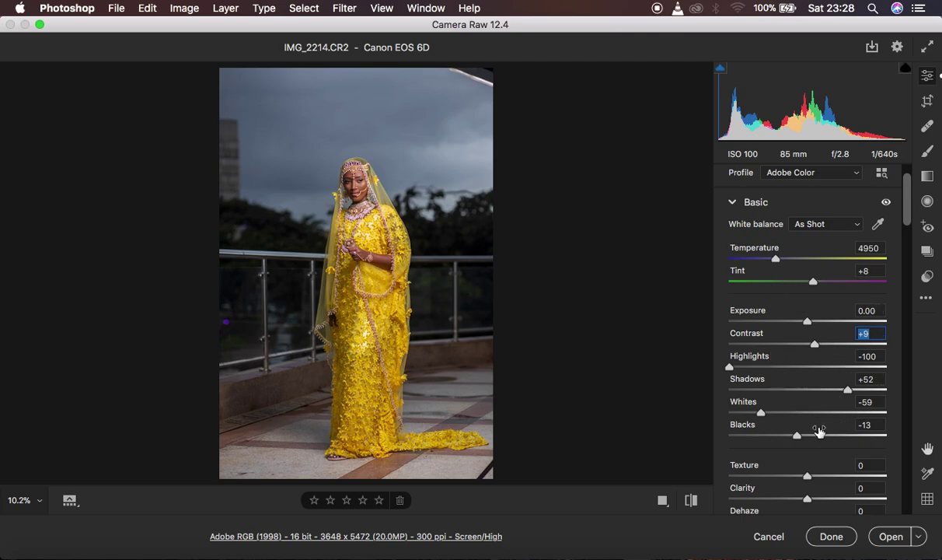
{"action": "scroll", "coordinate": [819, 429], "scroll_direction": "down", "scroll_amount": 3}
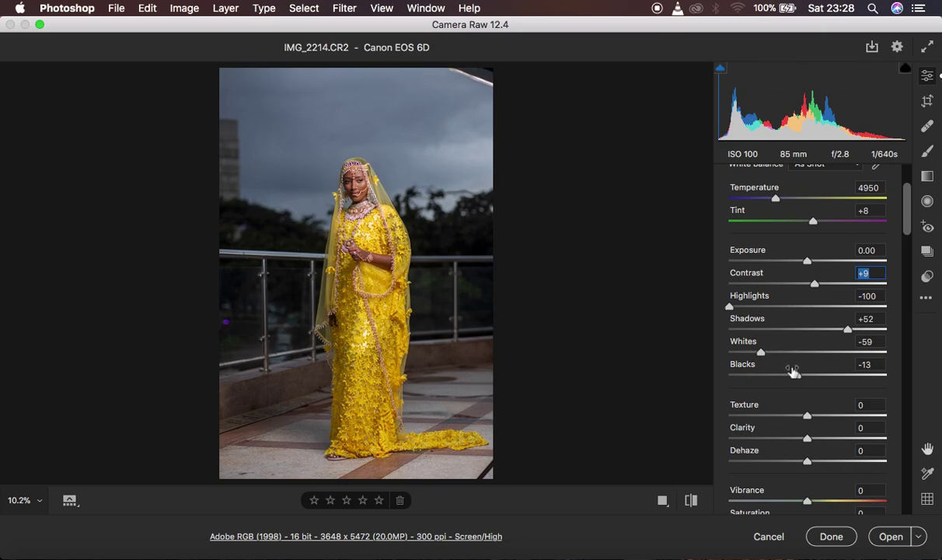
{"action": "scroll", "coordinate": [831, 410], "scroll_direction": "down", "scroll_amount": 1}
{"action": "scroll", "coordinate": [831, 410], "scroll_direction": "down", "scroll_amount": 2}
{"action": "left_click_drag", "start_coordinate": [809, 396], "coordinate": [814, 401]}
Step: Set Vibrance to +5 in the Basic adjustments
{"action": "scroll", "coordinate": [768, 374], "scroll_direction": "down", "scroll_amount": 3}
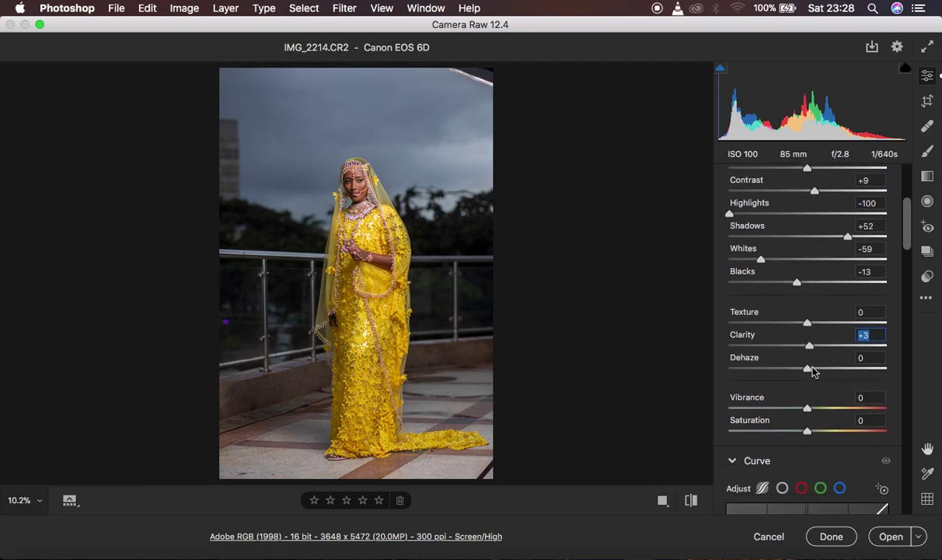
{"action": "left_click", "coordinate": [806, 409]}
{"action": "left_click_drag", "start_coordinate": [807, 409], "coordinate": [809, 410]}
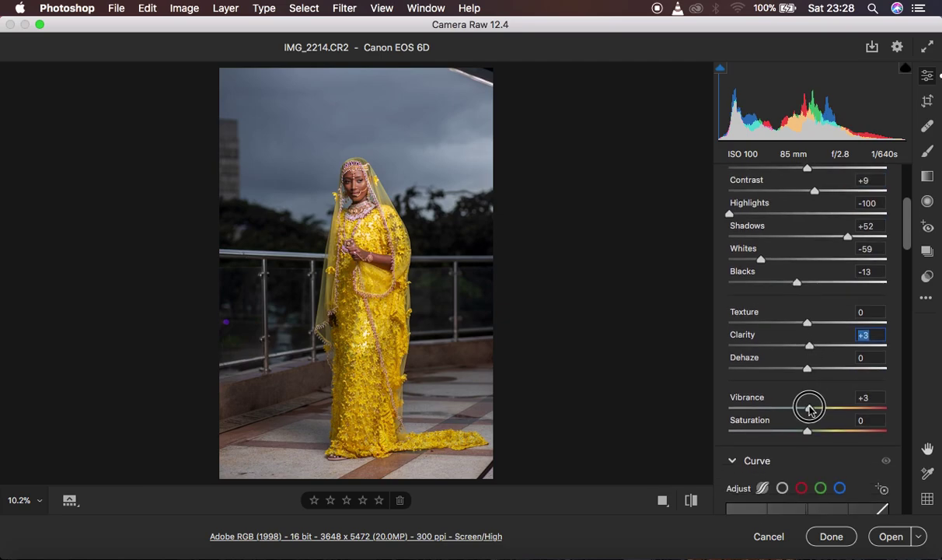
{"action": "left_click_drag", "start_coordinate": [811, 410], "coordinate": [811, 411]}
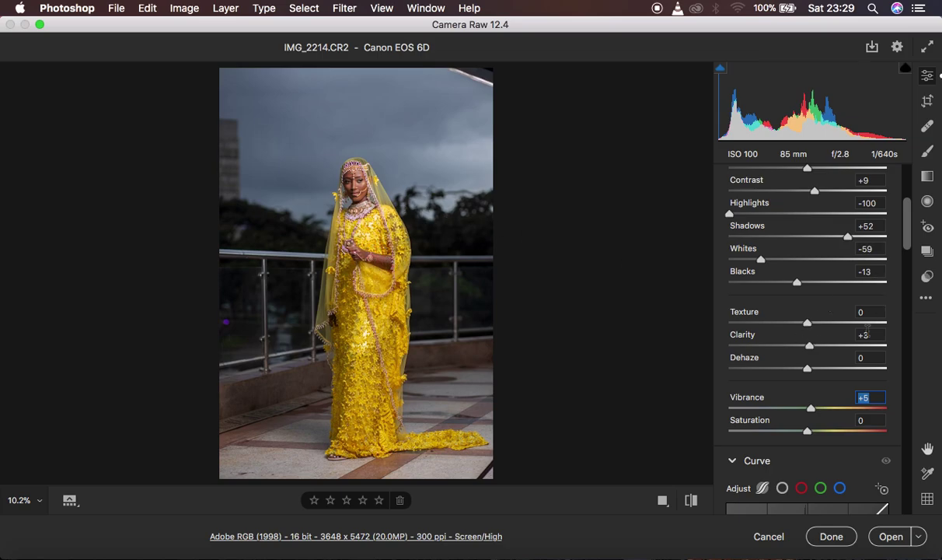
Step: Try shifting the Yellows hue in the Color Mixer to +29 and +83, and reset it to 0
{"action": "scroll", "coordinate": [865, 330], "scroll_direction": "down", "scroll_amount": 10}
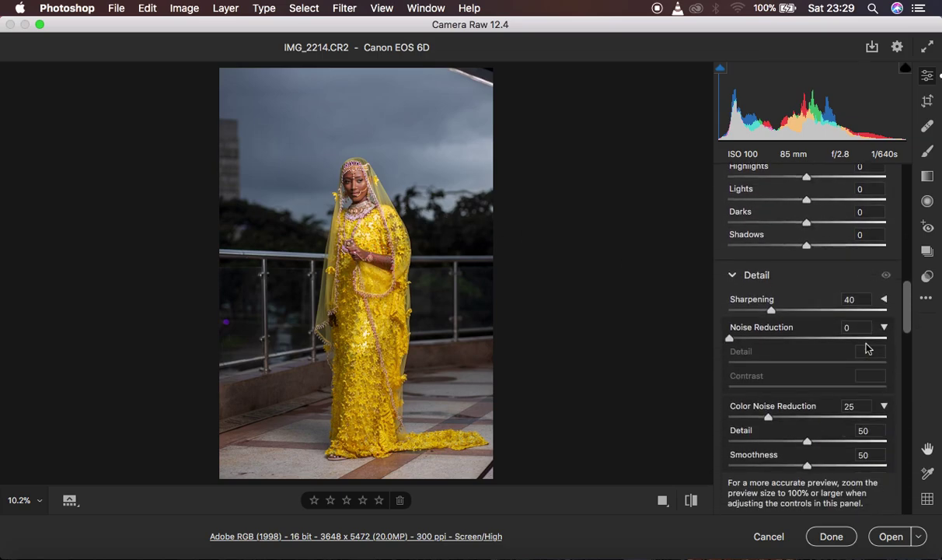
{"action": "scroll", "coordinate": [867, 349], "scroll_direction": "down", "scroll_amount": 5}
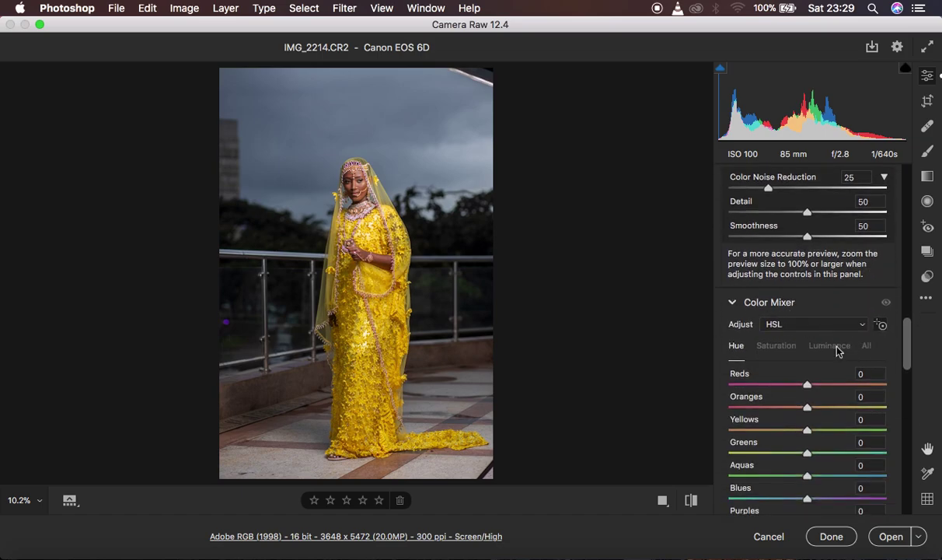
{"action": "scroll", "coordinate": [837, 350], "scroll_direction": "down", "scroll_amount": 1}
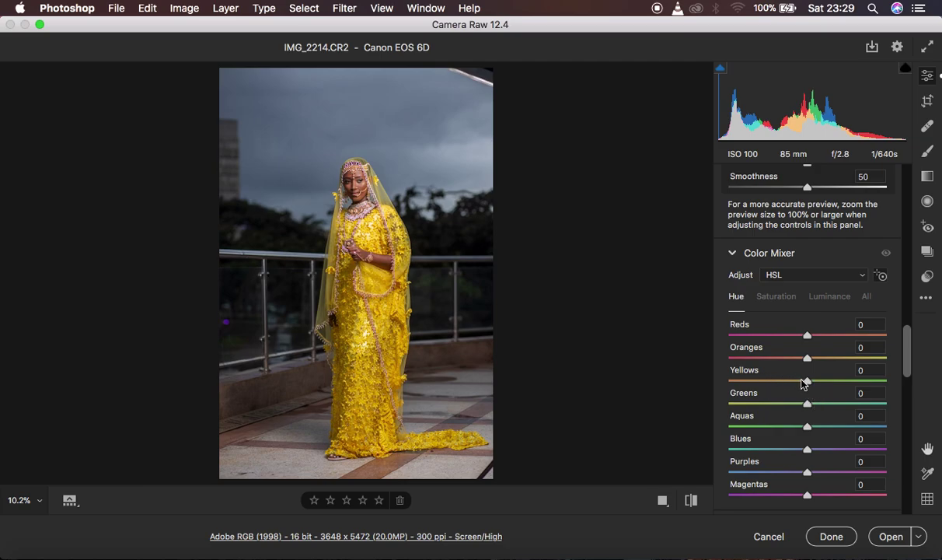
{"action": "left_click_drag", "start_coordinate": [808, 382], "coordinate": [788, 383]}
{"action": "left_click_drag", "start_coordinate": [790, 380], "coordinate": [830, 387]}
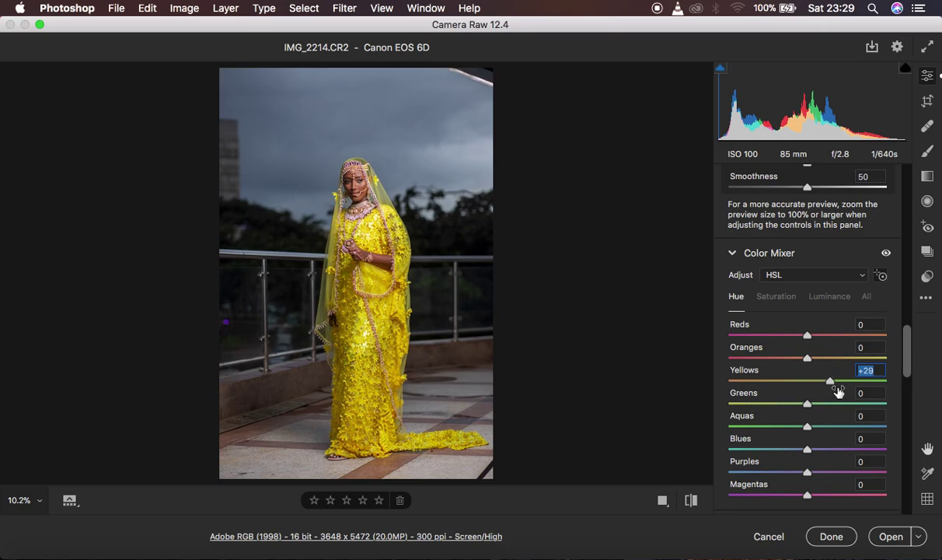
{"action": "left_click_drag", "start_coordinate": [834, 384], "coordinate": [873, 381]}
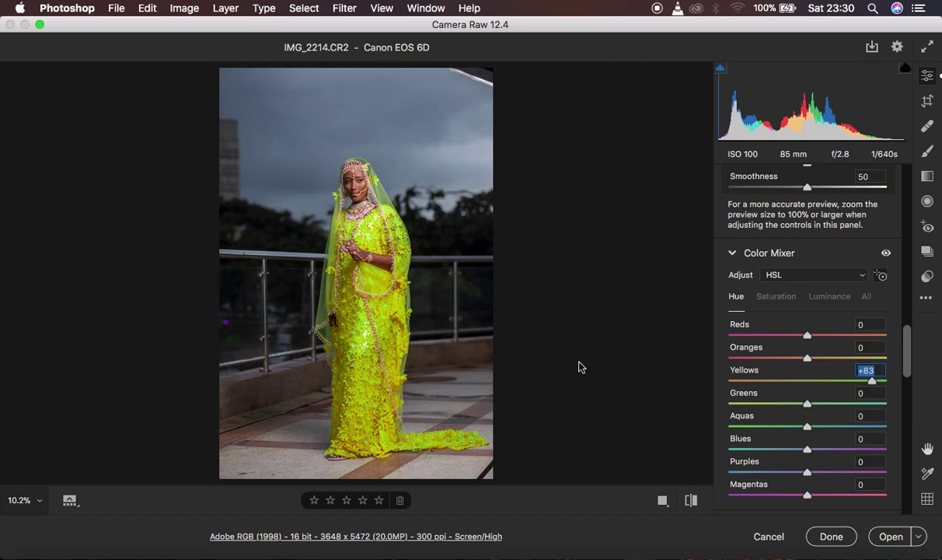
{"action": "double_click", "coordinate": [872, 383]}
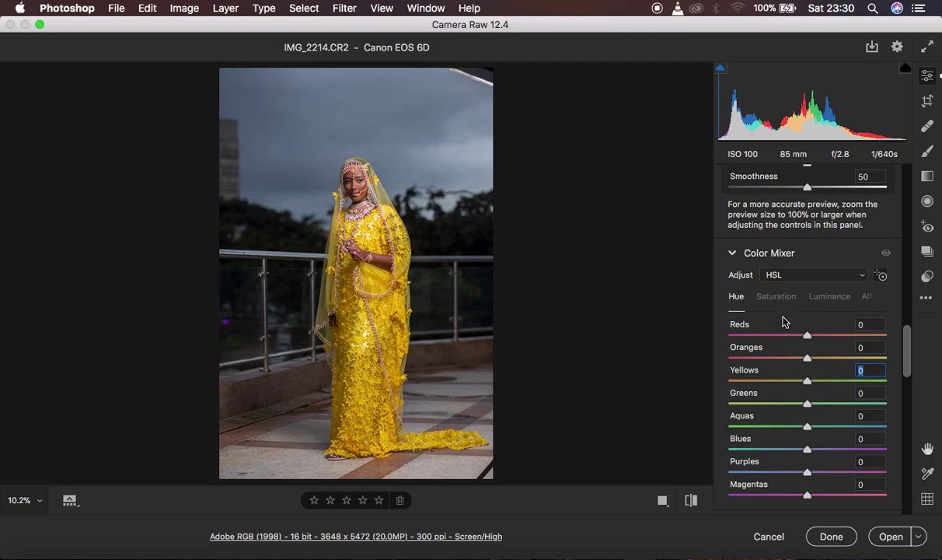
Step: Try the Yellows saturation at +100 in the Color Mixer and reset it to 0
{"action": "left_click", "coordinate": [776, 296]}
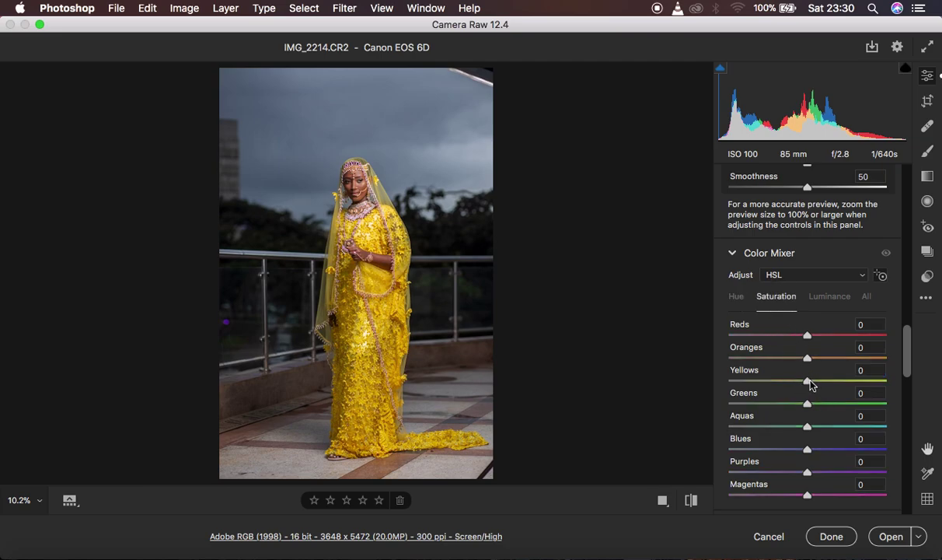
{"action": "left_click_drag", "start_coordinate": [811, 383], "coordinate": [914, 386]}
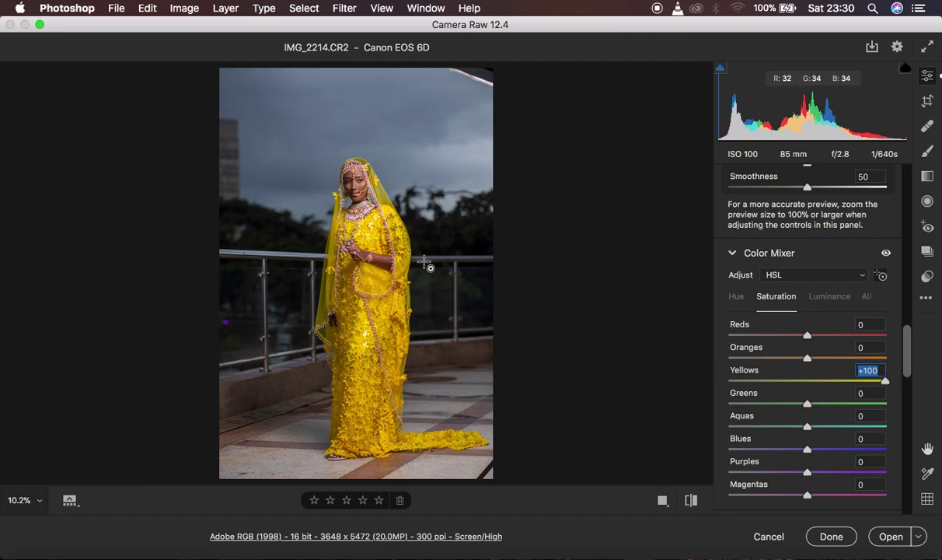
{"action": "double_click", "coordinate": [884, 381]}
Step: Set the Color Mixer hue of Reds to +16 and Oranges to +5, comparing the photo before and after
{"action": "left_click", "coordinate": [831, 302]}
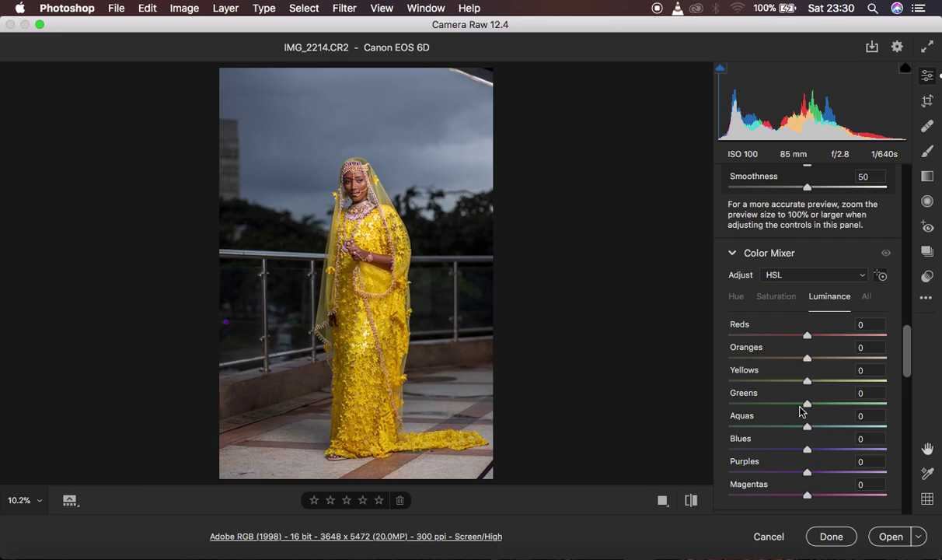
{"action": "left_click", "coordinate": [737, 298]}
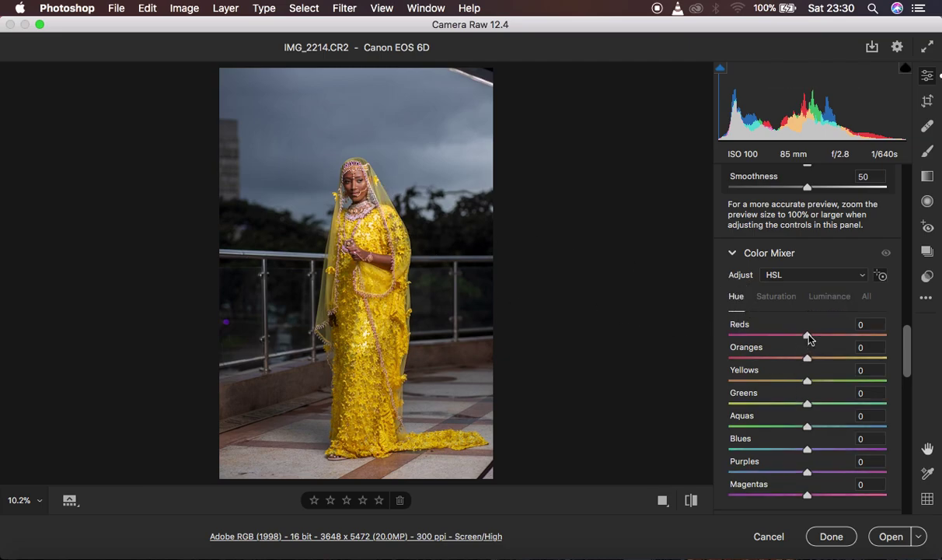
{"action": "mouse_move", "coordinate": [809, 336]}
{"action": "left_mouse_down"}
{"action": "mouse_move", "coordinate": [829, 335]}
{"action": "mouse_move", "coordinate": [820, 336]}
{"action": "left_mouse_up"}
{"action": "left_click", "coordinate": [808, 362]}
{"action": "left_click_drag", "start_coordinate": [808, 362], "coordinate": [813, 364]}
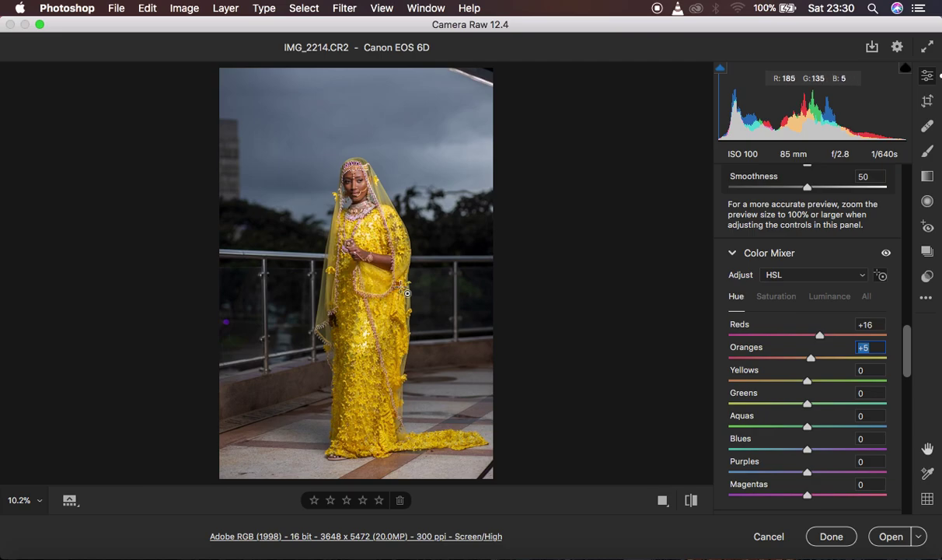
{"action": "left_click", "coordinate": [693, 500]}
{"action": "left_click", "coordinate": [694, 500]}
{"action": "left_click", "coordinate": [693, 500]}
{"action": "left_click", "coordinate": [694, 500]}
Step: Set the Oranges luminance to -2 and raise the Reds hue slightly further in the Color Mixer
{"action": "left_click", "coordinate": [826, 300]}
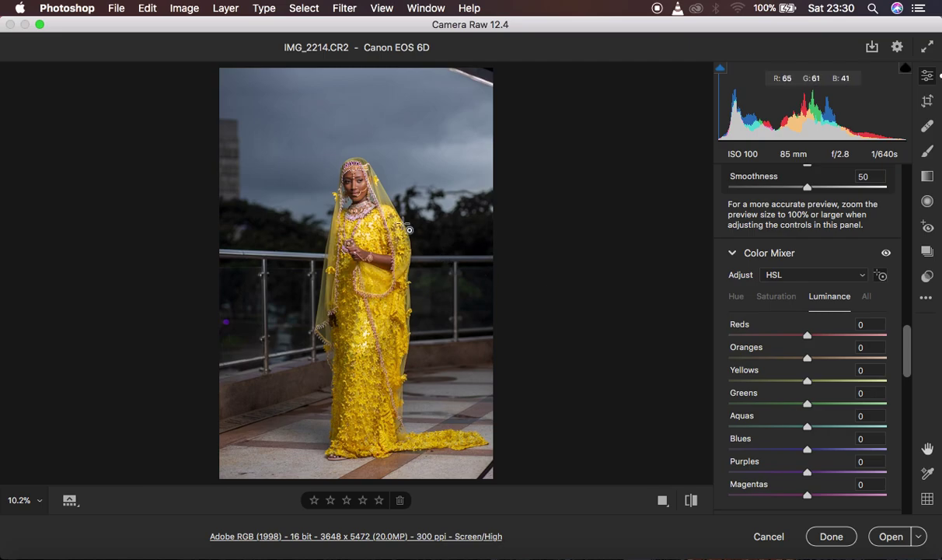
{"action": "left_click", "coordinate": [807, 358]}
{"action": "left_click_drag", "start_coordinate": [807, 360], "coordinate": [803, 360]}
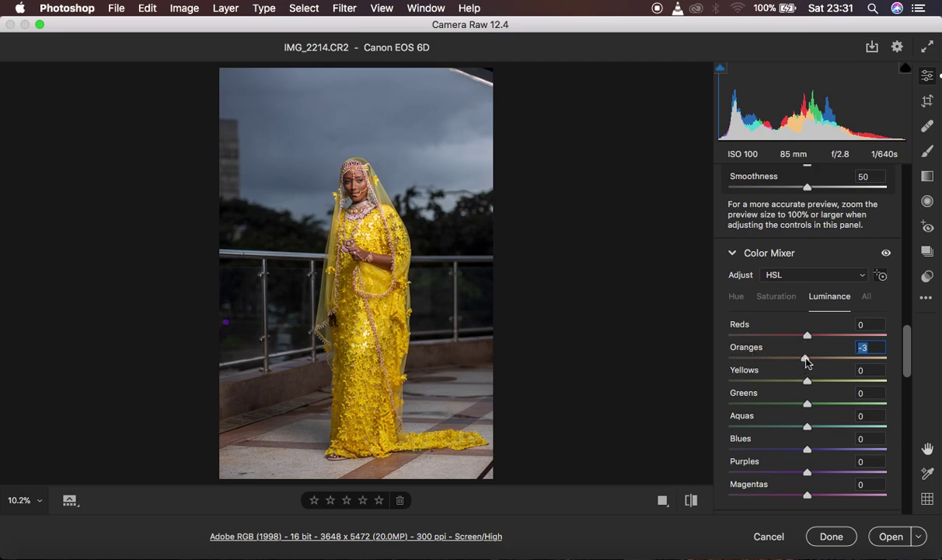
{"action": "mouse_move", "coordinate": [806, 360]}
{"action": "left_mouse_down"}
{"action": "mouse_move", "coordinate": [845, 360]}
{"action": "mouse_move", "coordinate": [807, 361]}
{"action": "left_mouse_up"}
{"action": "left_click", "coordinate": [737, 298]}
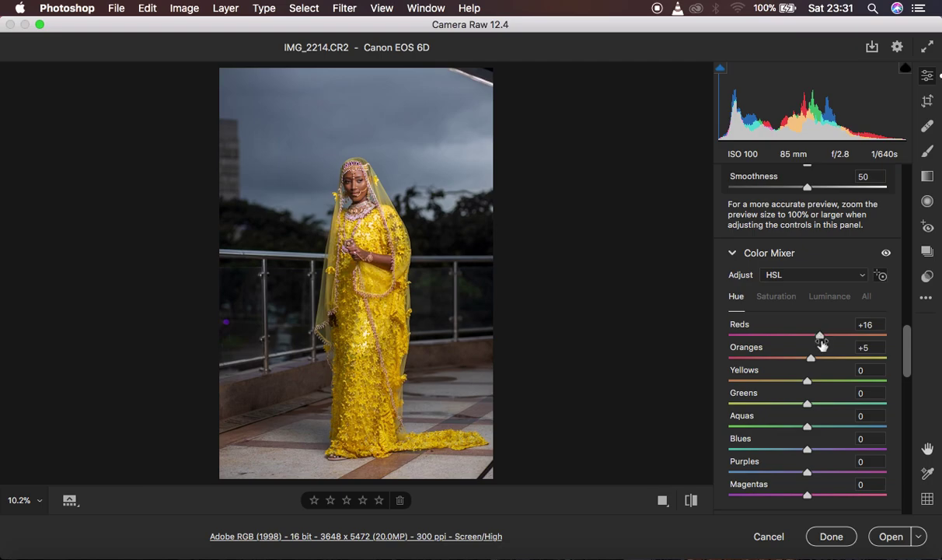
{"action": "left_click_drag", "start_coordinate": [822, 339], "coordinate": [826, 338]}
Step: Turn off the targeted adjustment tool and set the Blues luminance to -23 in the Color Mixer
{"action": "left_click", "coordinate": [828, 296]}
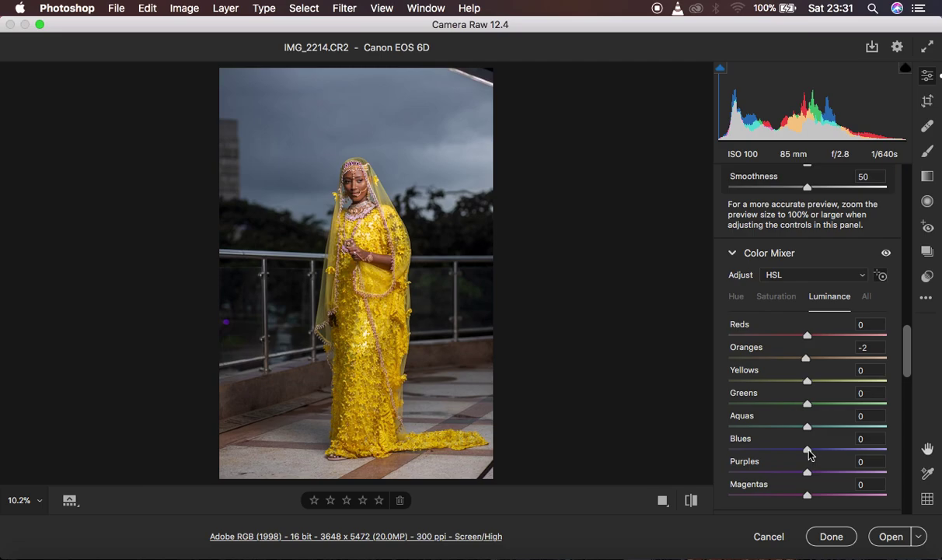
{"action": "left_click", "coordinate": [883, 277]}
{"action": "mouse_move", "coordinate": [808, 455]}
{"action": "left_mouse_down"}
{"action": "mouse_move", "coordinate": [716, 444]}
{"action": "mouse_move", "coordinate": [892, 456]}
{"action": "mouse_move", "coordinate": [789, 454]}
{"action": "left_mouse_up"}
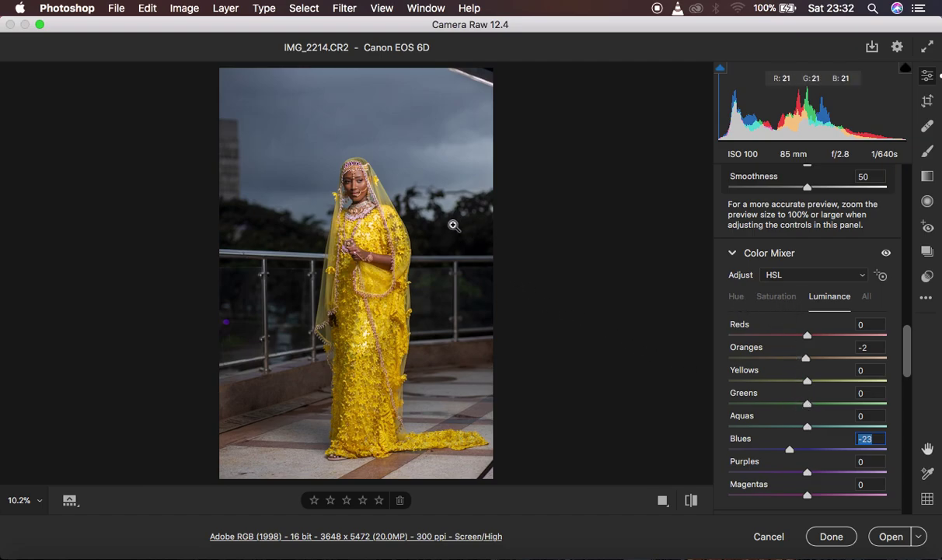
Step: Set the Greens luminance to +87 and the Blues hue to -16 in the Color Mixer
{"action": "left_click_drag", "start_coordinate": [808, 404], "coordinate": [876, 404]}
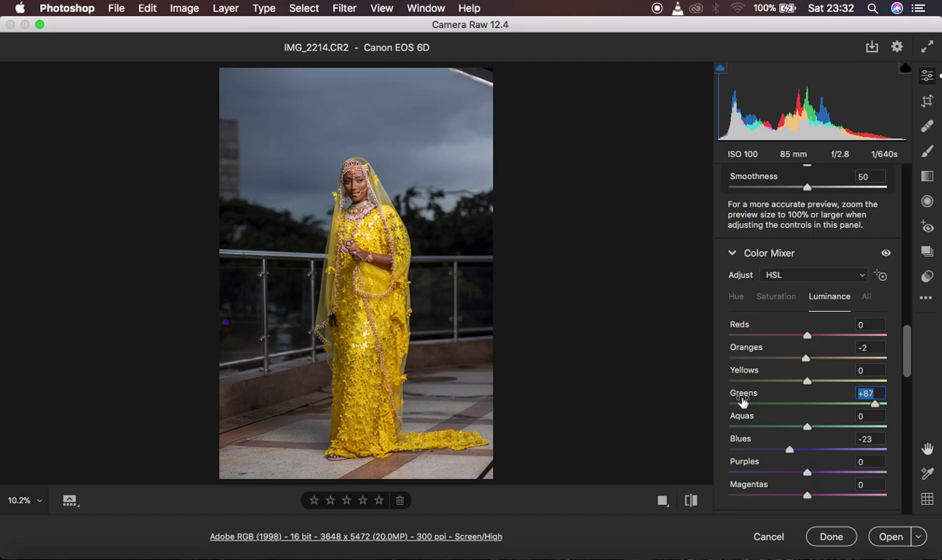
{"action": "left_click", "coordinate": [735, 296]}
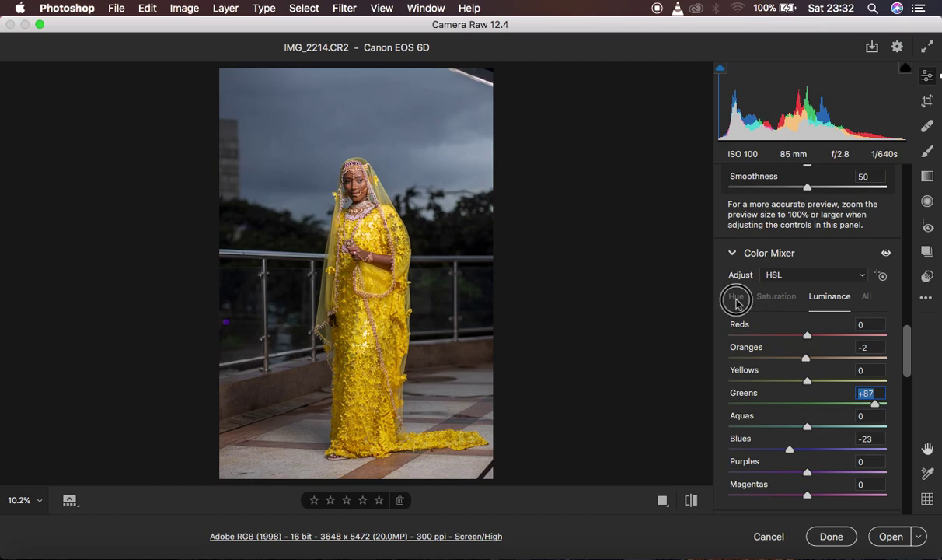
{"action": "left_click", "coordinate": [807, 451]}
{"action": "mouse_move", "coordinate": [807, 451]}
{"action": "left_mouse_down"}
{"action": "mouse_move", "coordinate": [782, 450]}
{"action": "mouse_move", "coordinate": [792, 450]}
{"action": "left_mouse_up"}
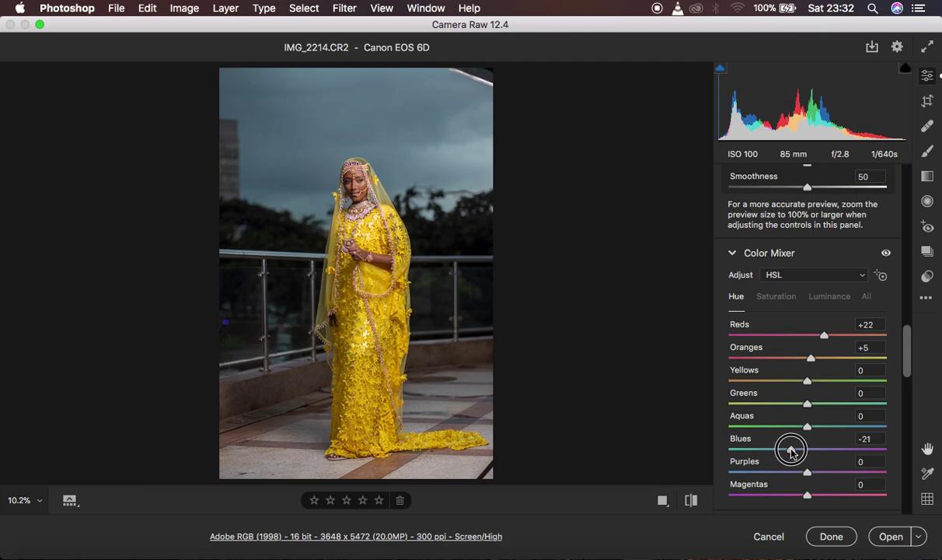
{"action": "left_click_drag", "start_coordinate": [791, 450], "coordinate": [791, 450]}
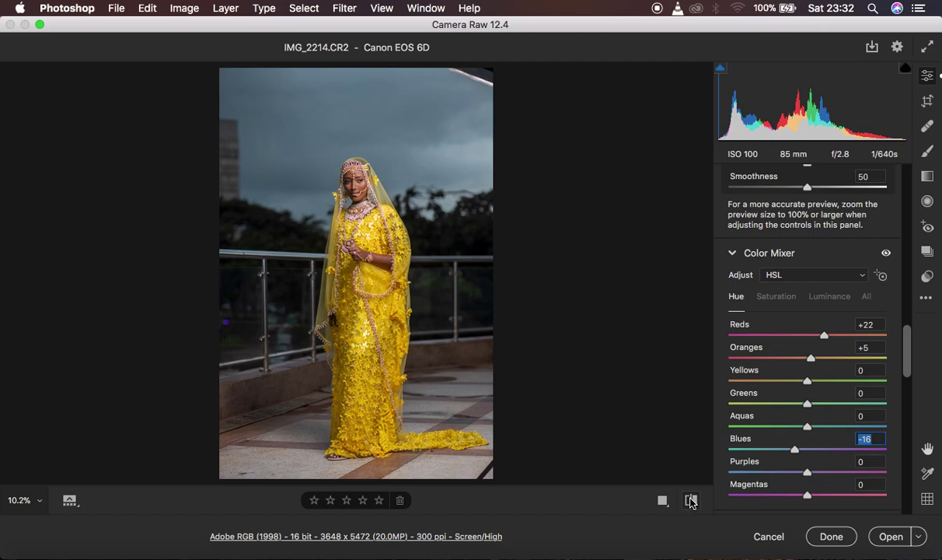
Step: Set the Blue Primary saturation to +57 and its hue to -8 in the Calibration settings
{"action": "scroll", "coordinate": [805, 448], "scroll_direction": "down", "scroll_amount": 10}
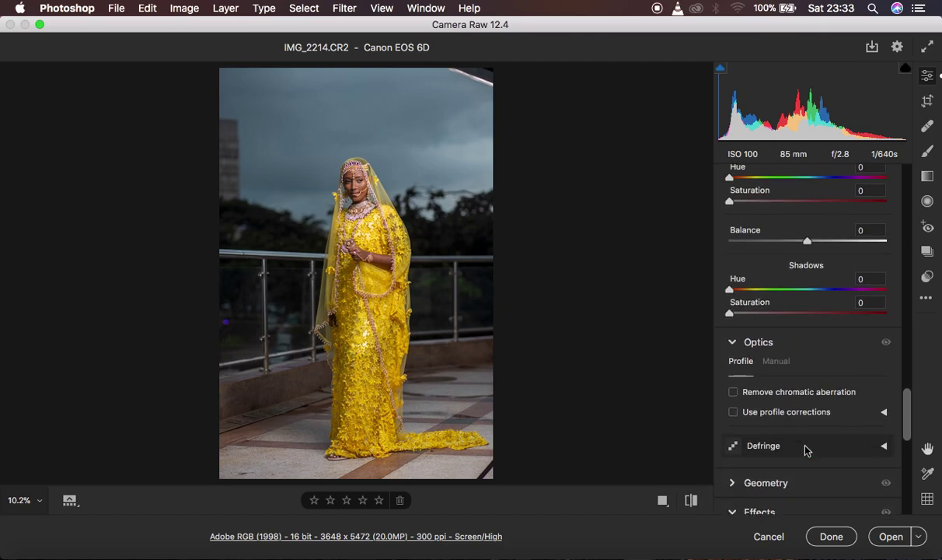
{"action": "scroll", "coordinate": [805, 449], "scroll_direction": "down", "scroll_amount": 5}
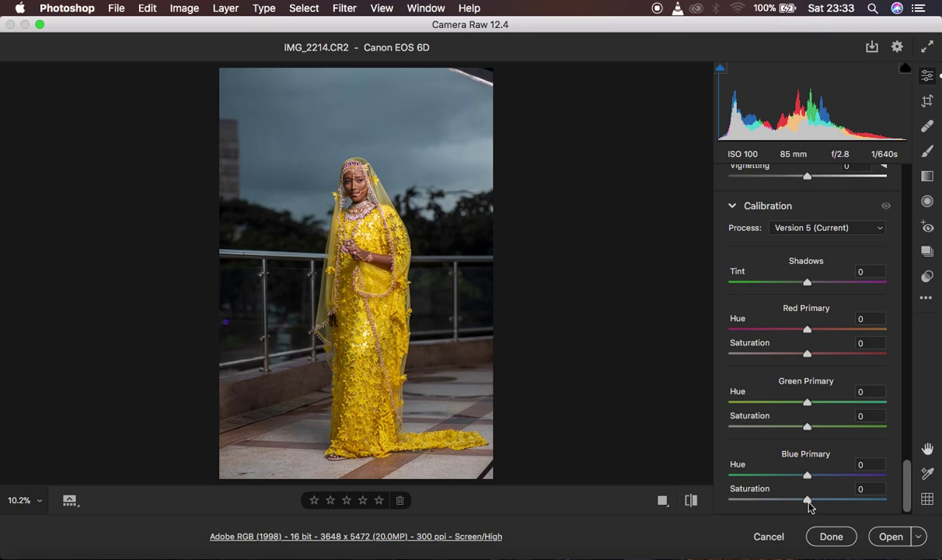
{"action": "left_click_drag", "start_coordinate": [807, 502], "coordinate": [892, 502]}
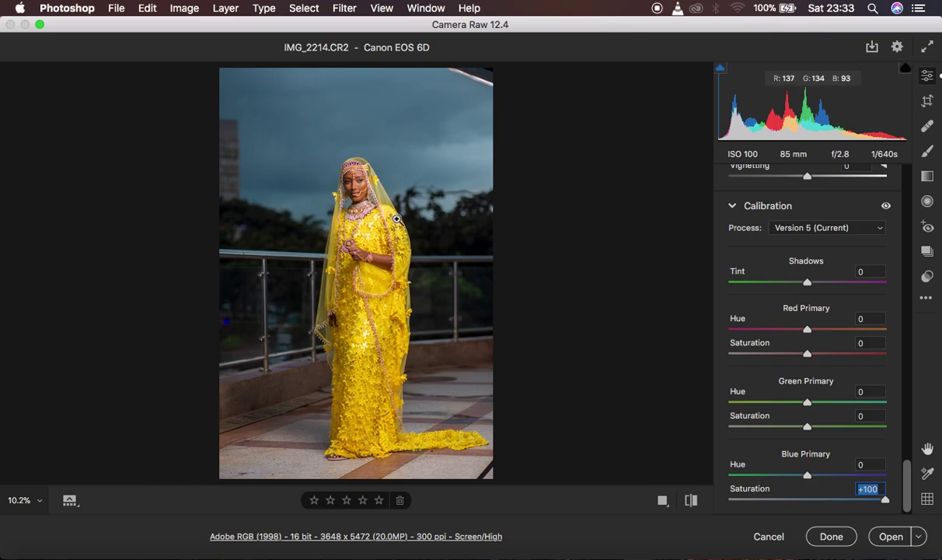
{"action": "left_click_drag", "start_coordinate": [884, 499], "coordinate": [851, 499]}
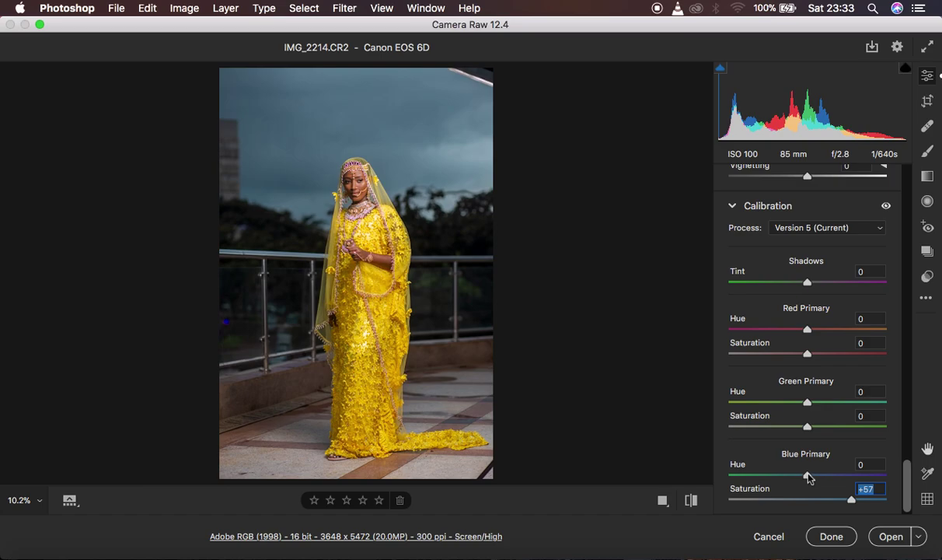
{"action": "left_click_drag", "start_coordinate": [807, 476], "coordinate": [754, 475]}
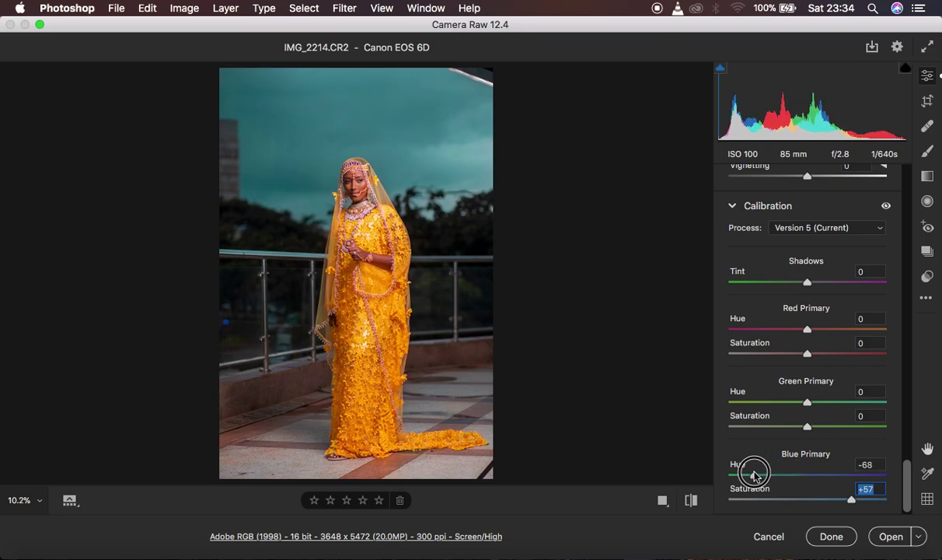
{"action": "left_click_drag", "start_coordinate": [754, 476], "coordinate": [802, 481]}
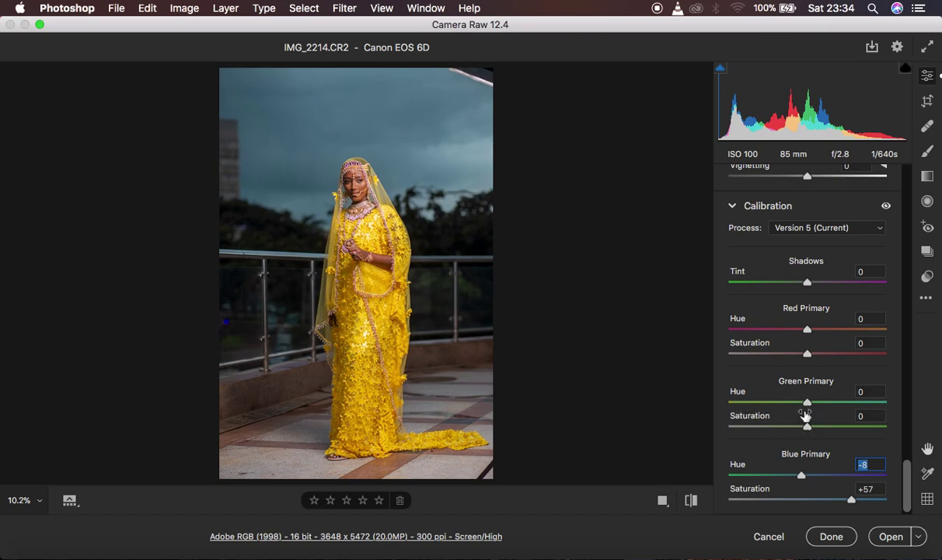
Step: Set the Green Primary saturation to +16 in Calibration and compare the edited photo with its default settings
{"action": "left_click_drag", "start_coordinate": [809, 428], "coordinate": [917, 433]}
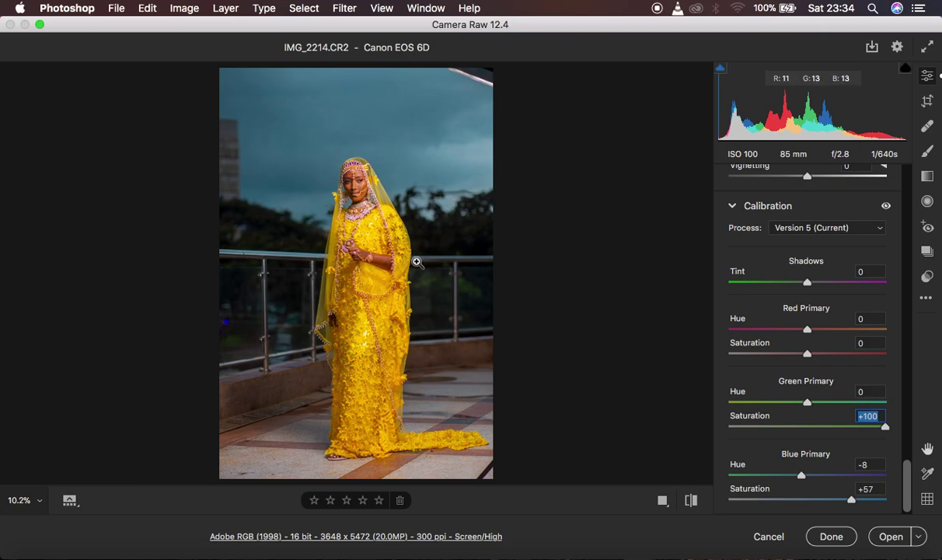
{"action": "left_click", "coordinate": [885, 426]}
{"action": "left_click_drag", "start_coordinate": [882, 426], "coordinate": [823, 430]}
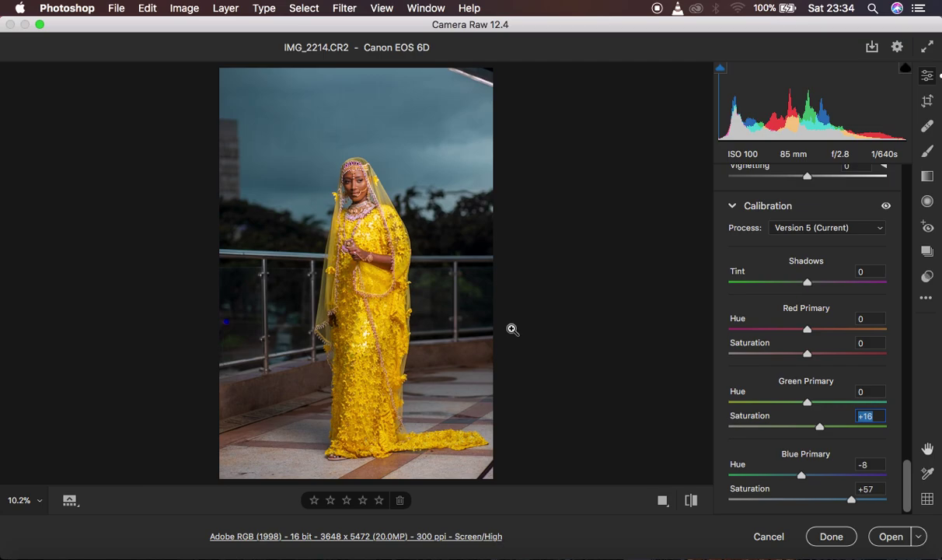
{"action": "left_click", "coordinate": [691, 501]}
{"action": "left_click", "coordinate": [691, 500]}
{"action": "left_click", "coordinate": [691, 501]}
{"action": "left_click", "coordinate": [691, 500]}
{"action": "left_click", "coordinate": [691, 501]}
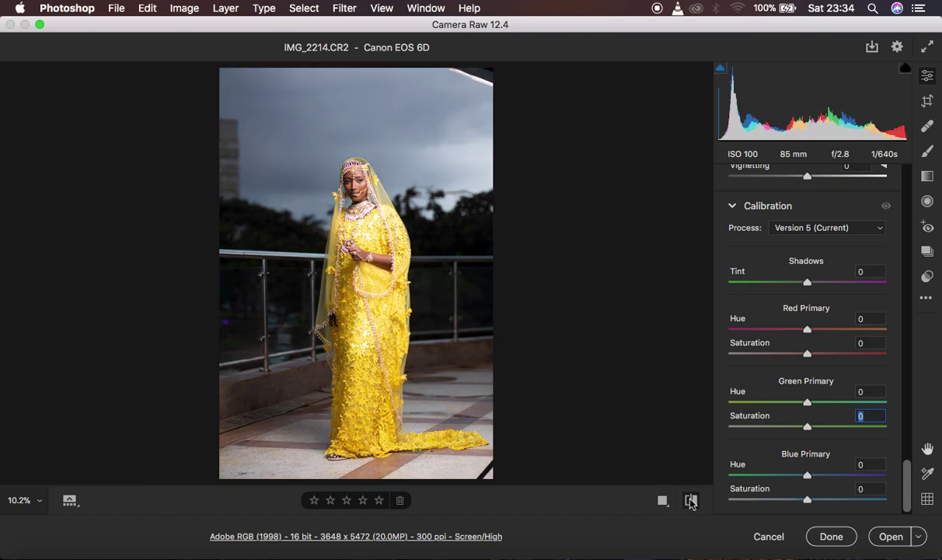
{"action": "left_click", "coordinate": [691, 500]}
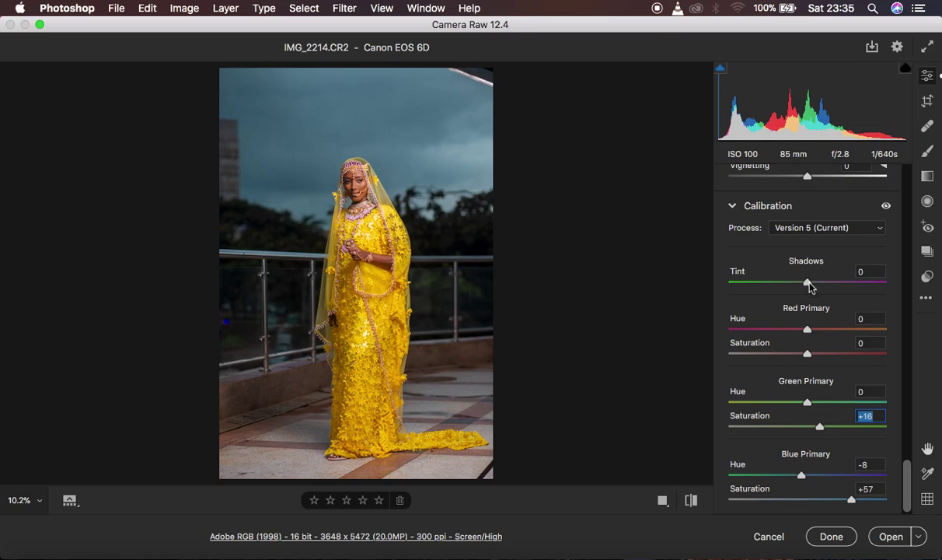
Step: Try the Calibration Shadows tint at -63, reset it to 0 and compare the photo before and after
{"action": "left_click_drag", "start_coordinate": [809, 284], "coordinate": [757, 284]}
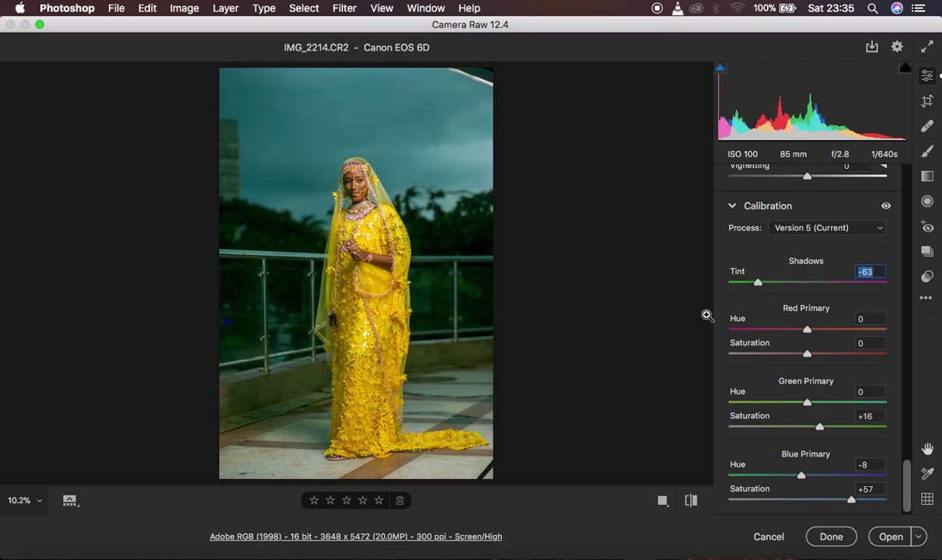
{"action": "left_click_drag", "start_coordinate": [759, 285], "coordinate": [809, 284]}
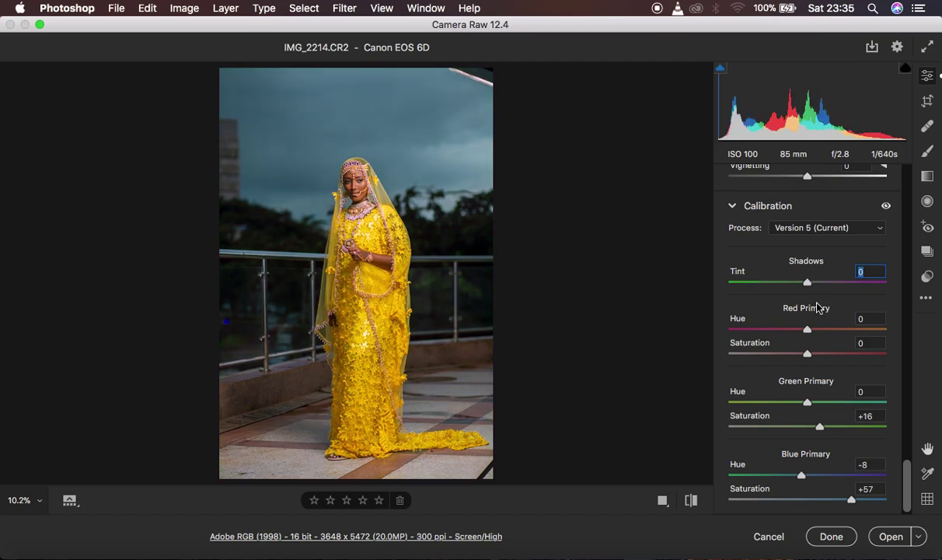
{"action": "left_click_drag", "start_coordinate": [809, 285], "coordinate": [811, 283]}
{"action": "left_click", "coordinate": [692, 501]}
{"action": "left_click", "coordinate": [692, 501]}
{"action": "left_click", "coordinate": [692, 501]}
{"action": "left_click", "coordinate": [692, 501]}
Step: Set the Color Mixer saturation of Blues to -7 and Aquas to -4
{"action": "scroll", "coordinate": [839, 370], "scroll_direction": "up", "scroll_amount": 3}
{"action": "scroll", "coordinate": [839, 370], "scroll_direction": "up", "scroll_amount": 10}
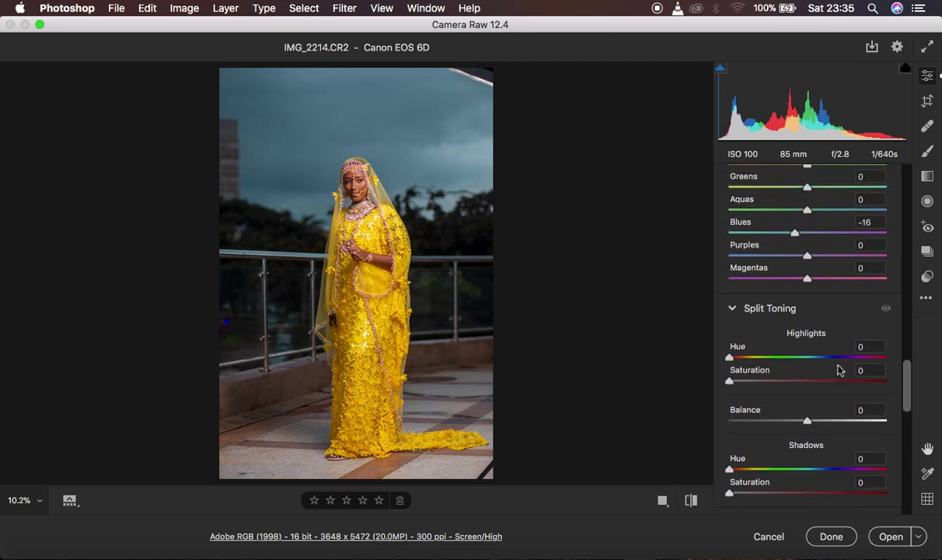
{"action": "scroll", "coordinate": [840, 370], "scroll_direction": "up", "scroll_amount": 2}
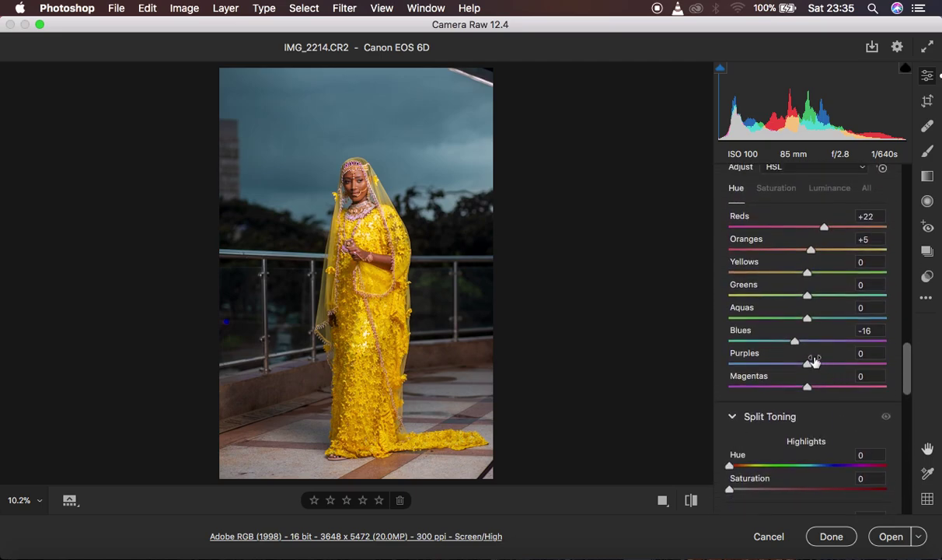
{"action": "scroll", "coordinate": [837, 230], "scroll_direction": "up", "scroll_amount": 2}
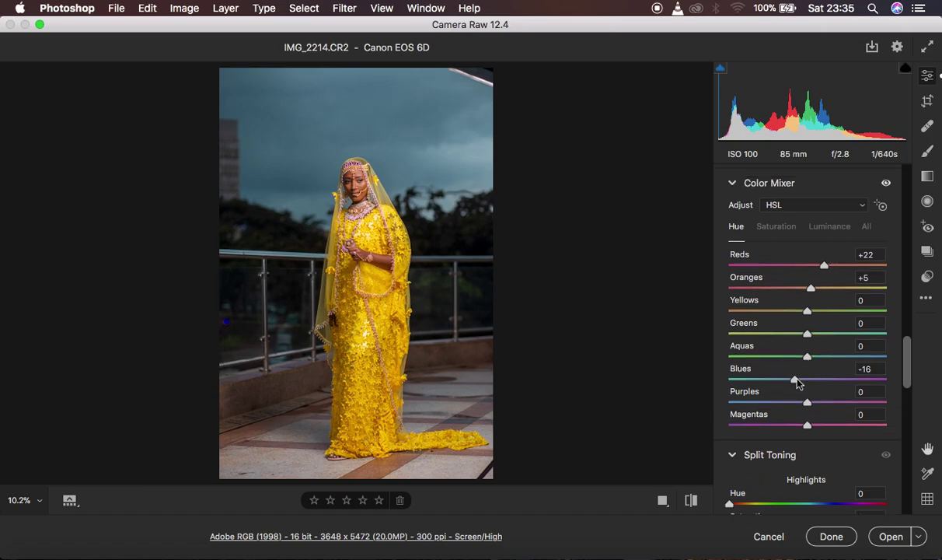
{"action": "left_click", "coordinate": [777, 226]}
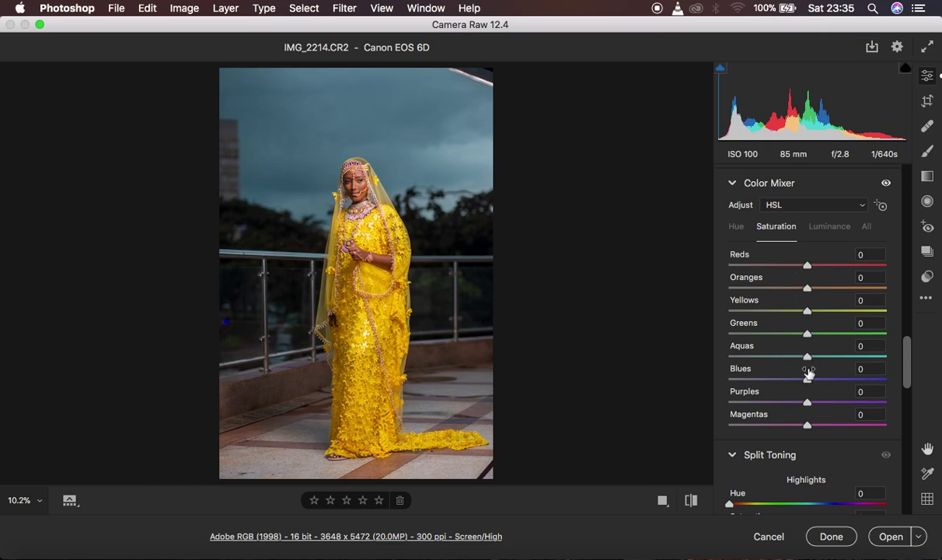
{"action": "left_click_drag", "start_coordinate": [808, 381], "coordinate": [804, 379]}
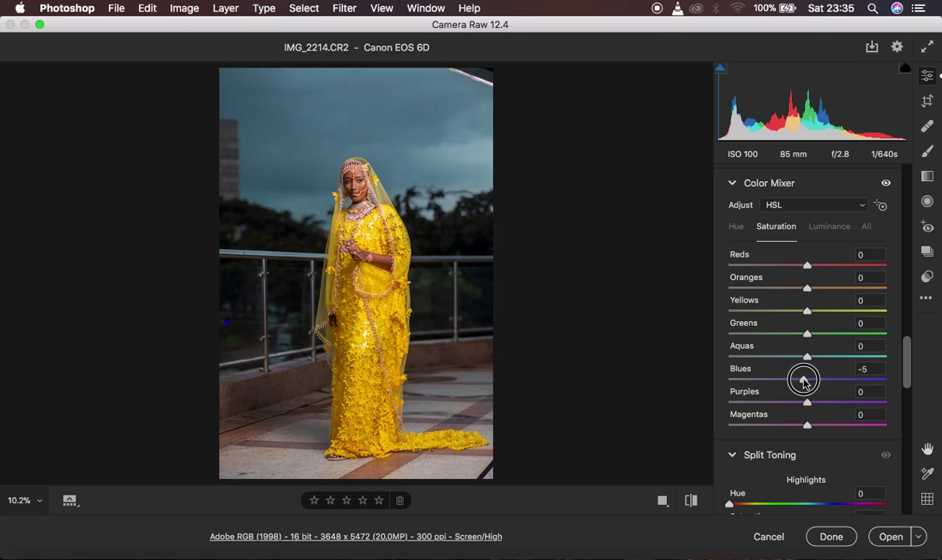
{"action": "left_click_drag", "start_coordinate": [803, 379], "coordinate": [806, 361]}
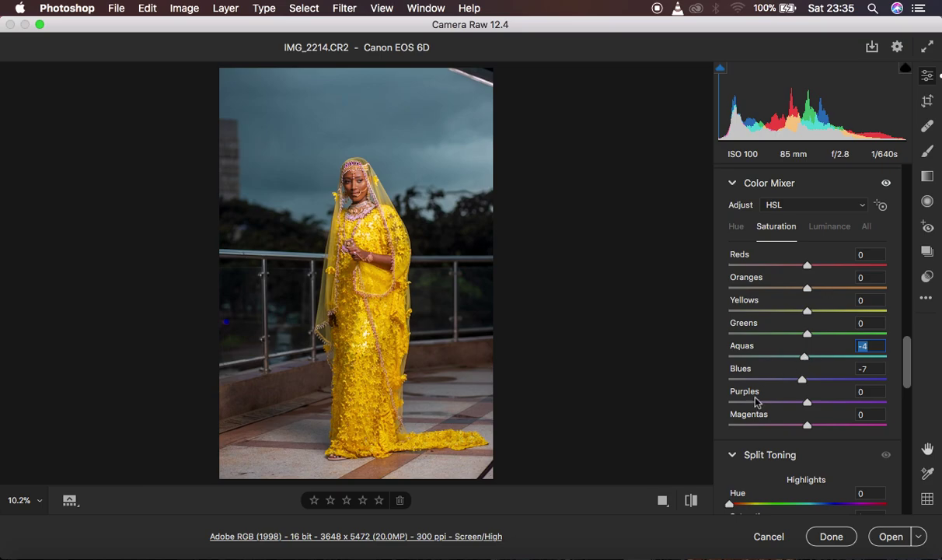
Step: Compare the portrait's current edit with the default settings several times, returning to the edited version
{"action": "left_click", "coordinate": [691, 501]}
{"action": "left_click", "coordinate": [691, 500]}
{"action": "left_click", "coordinate": [691, 501]}
{"action": "left_click", "coordinate": [691, 500]}
{"action": "left_click", "coordinate": [691, 500]}
{"action": "left_click", "coordinate": [691, 501]}
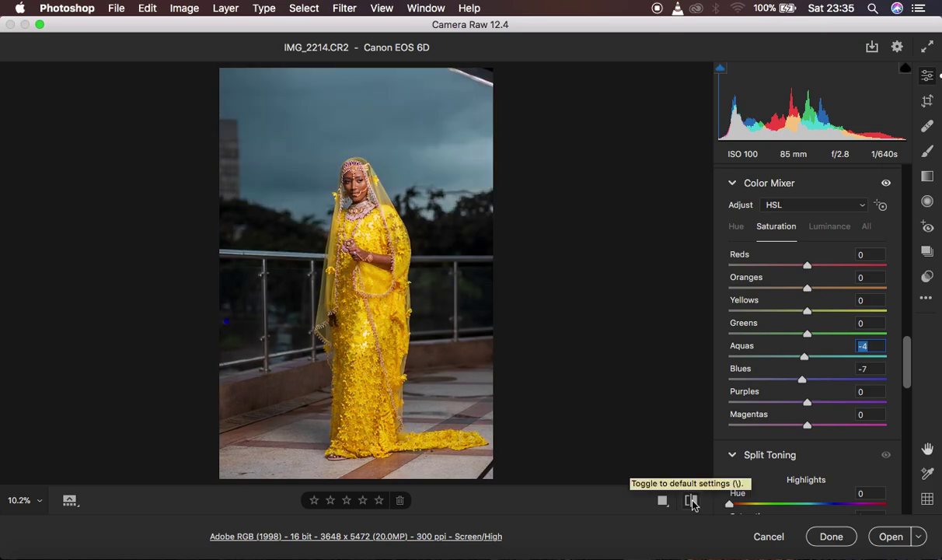